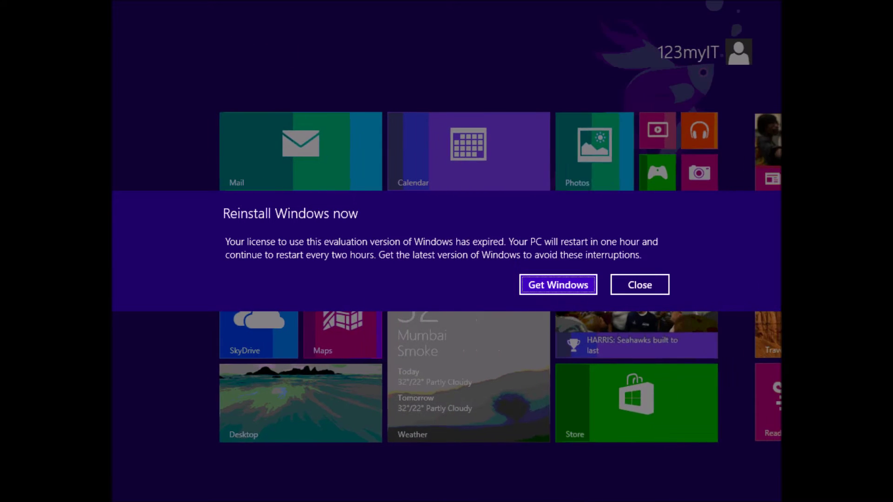
Step: Close the evaluation-expiry notice, go to the desktop, then return to the Start screen
{"action": "left_click", "coordinate": [640, 284]}
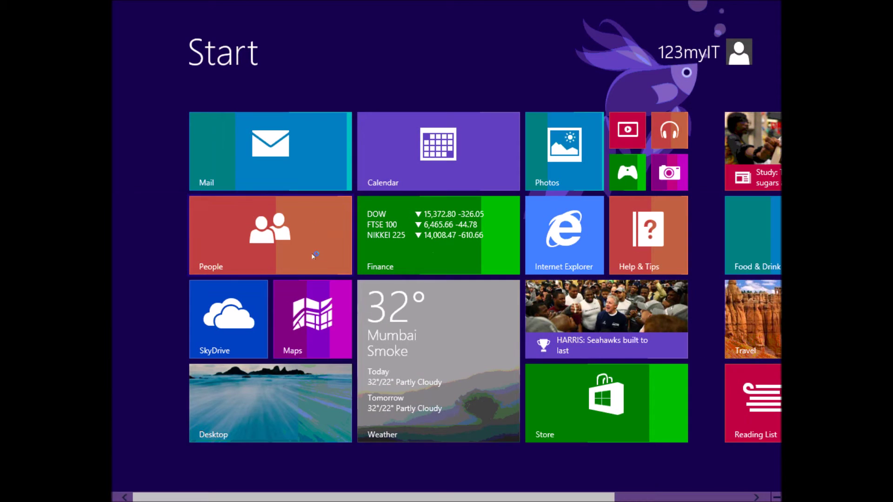
{"action": "left_click", "coordinate": [303, 397]}
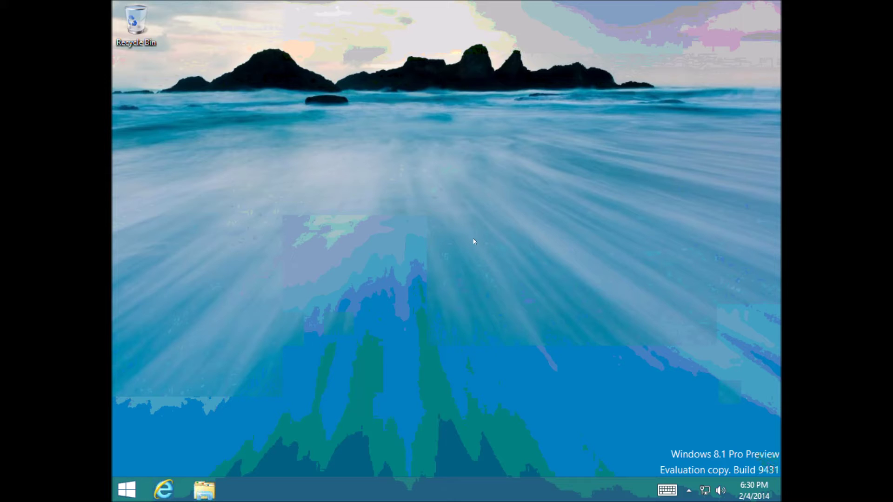
{"action": "key", "text": "super"}
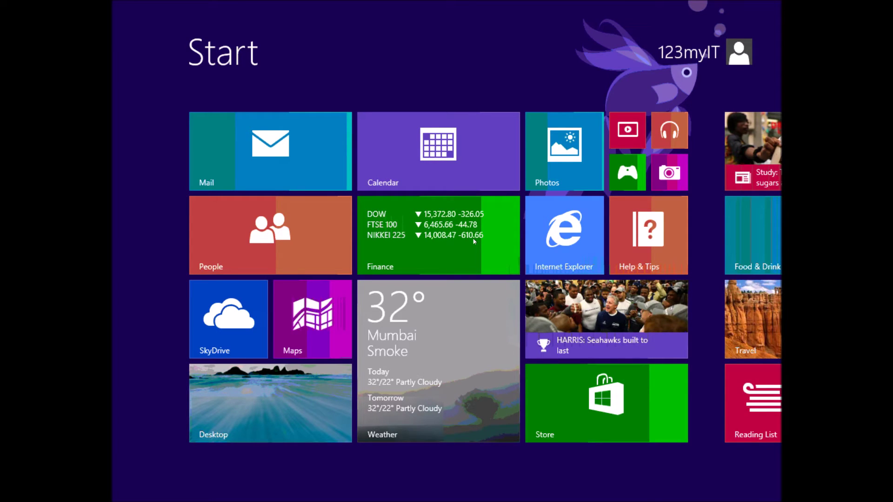
Step: Search Start for msconfig, correcting a typo, and launch System Configuration
{"action": "type", "text": "mscfig"}
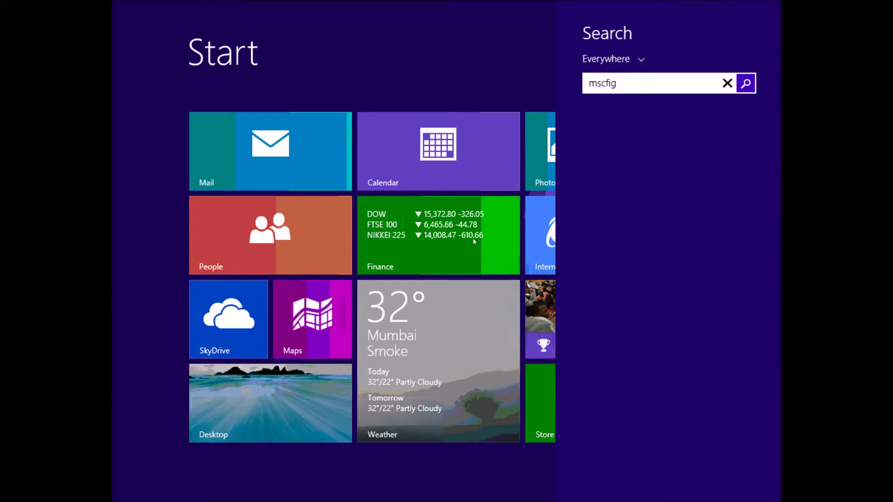
{"action": "key", "text": "BackSpace"}
{"action": "key", "text": "BackSpace"}
{"action": "key", "text": "BackSpace"}
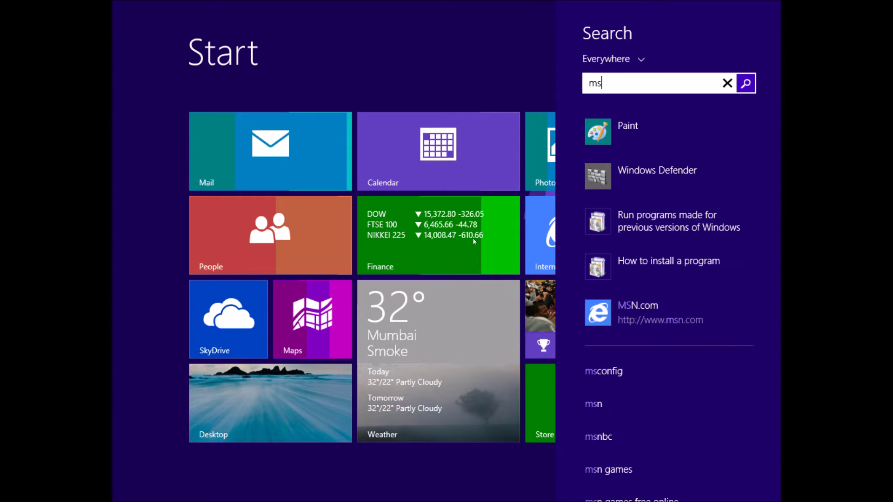
{"action": "type", "text": "config"}
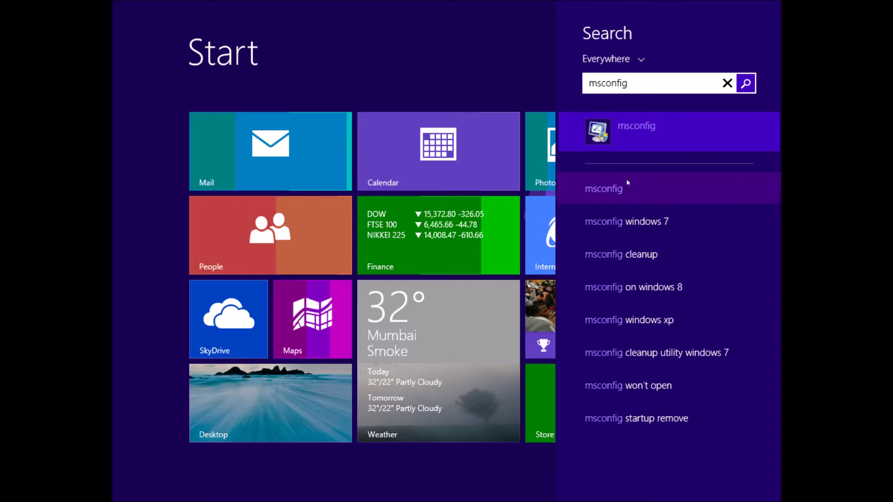
{"action": "left_click", "coordinate": [642, 129]}
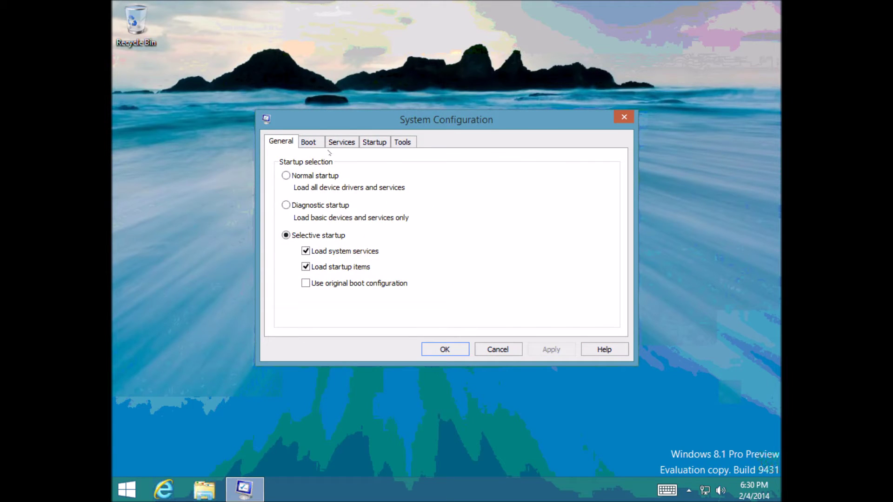
Step: Enable Safe boot with the Minimal option on the Boot tab, apply it and confirm
{"action": "left_click", "coordinate": [320, 145]}
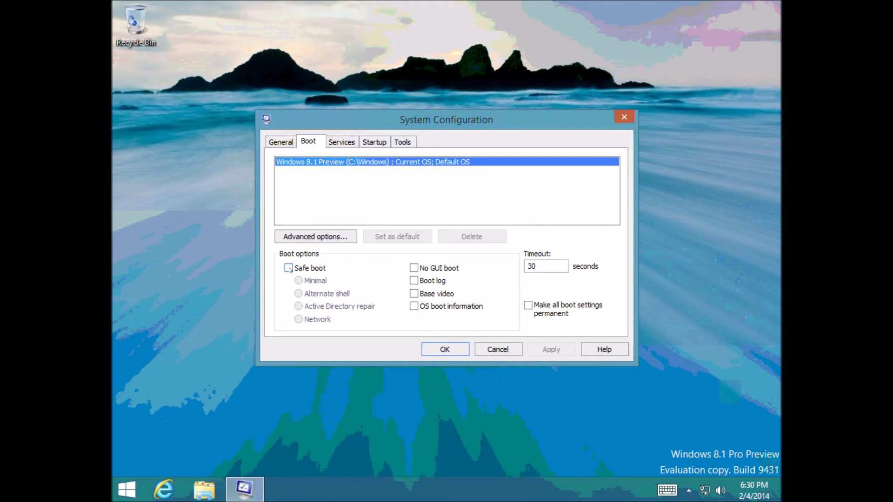
{"action": "left_click", "coordinate": [316, 270]}
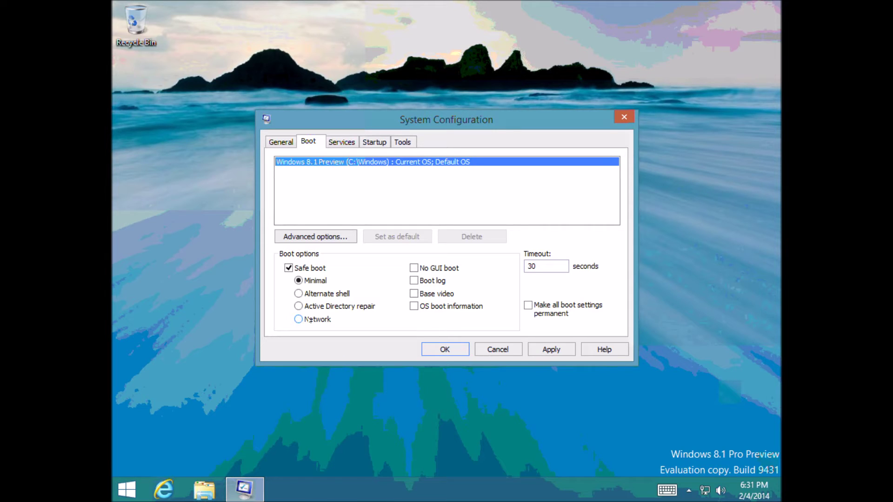
{"action": "left_click", "coordinate": [551, 349]}
{"action": "key", "text": "Return"}
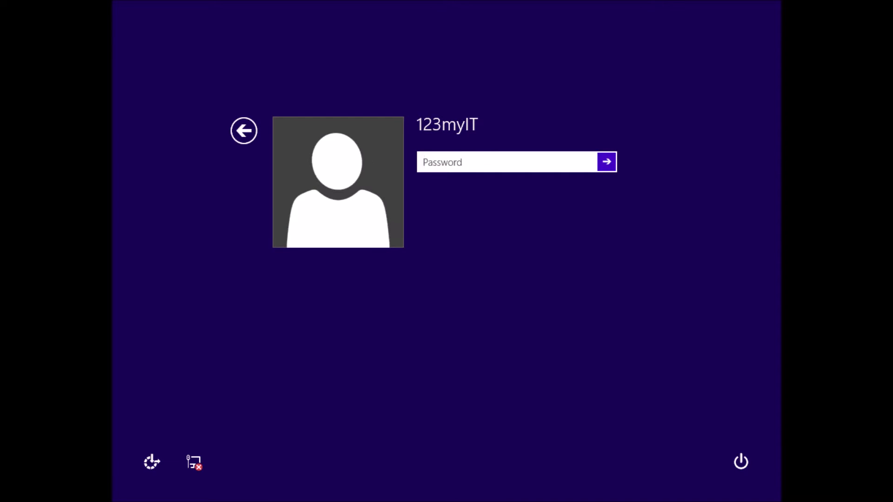
Step: Sign in with the account password and minimize the Help and Support window
{"action": "type", "text": "123"}
{"action": "key", "text": "Return"}
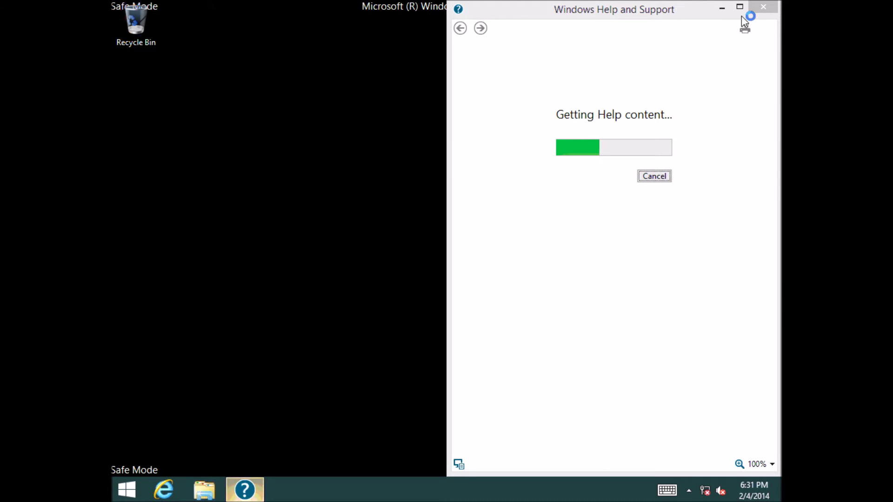
{"action": "left_click", "coordinate": [721, 8]}
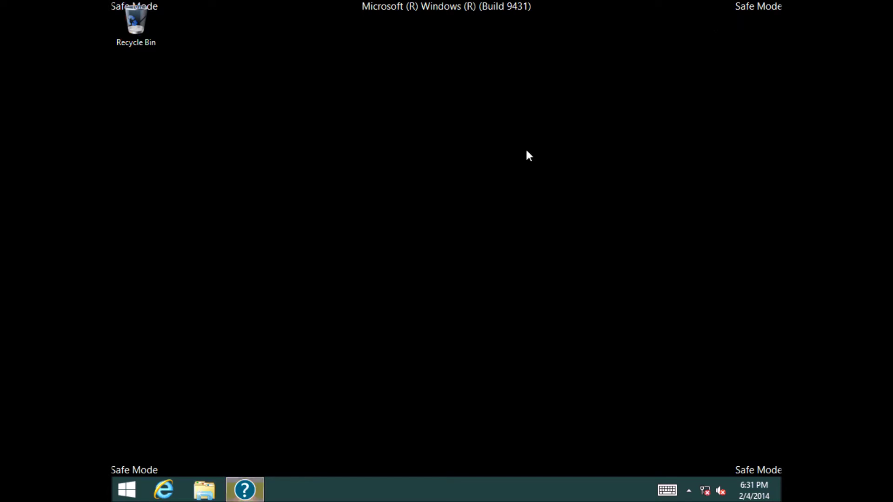
{"action": "left_click", "coordinate": [245, 490]}
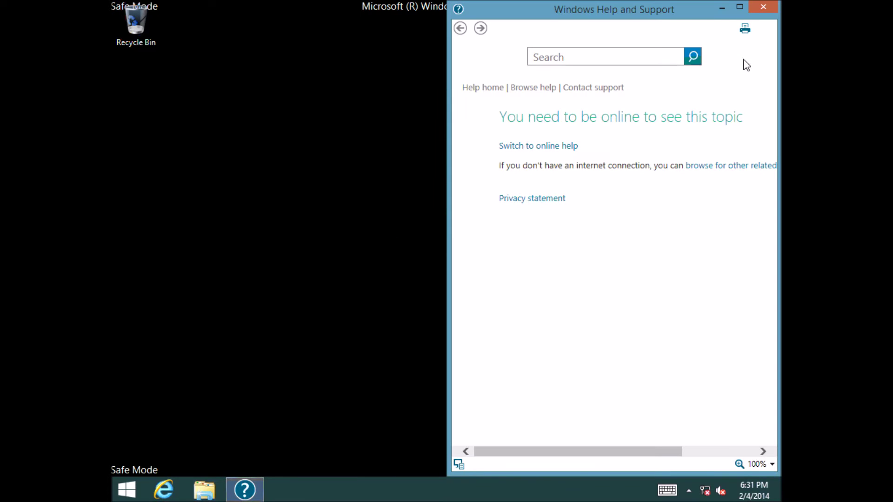
{"action": "left_click", "coordinate": [722, 8]}
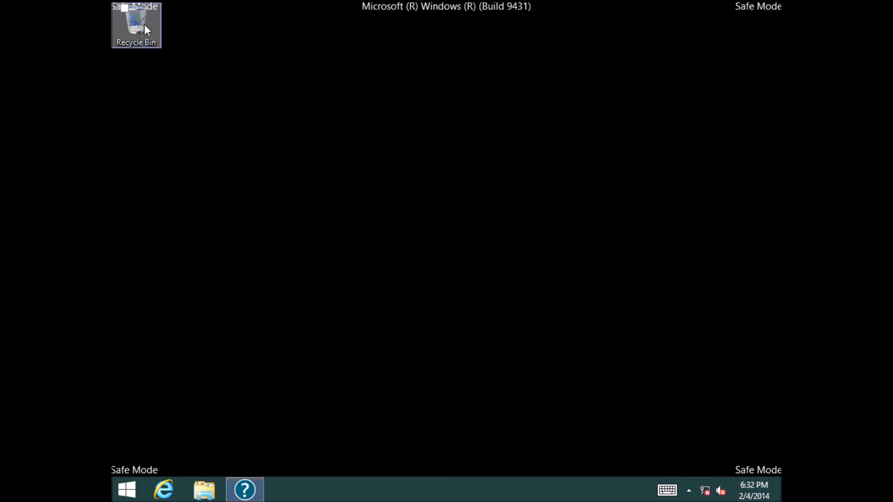
Step: Move the Recycle Bin icon lower on the desktop and open the Start screen
{"action": "left_click_drag", "start_coordinate": [144, 29], "coordinate": [144, 96]}
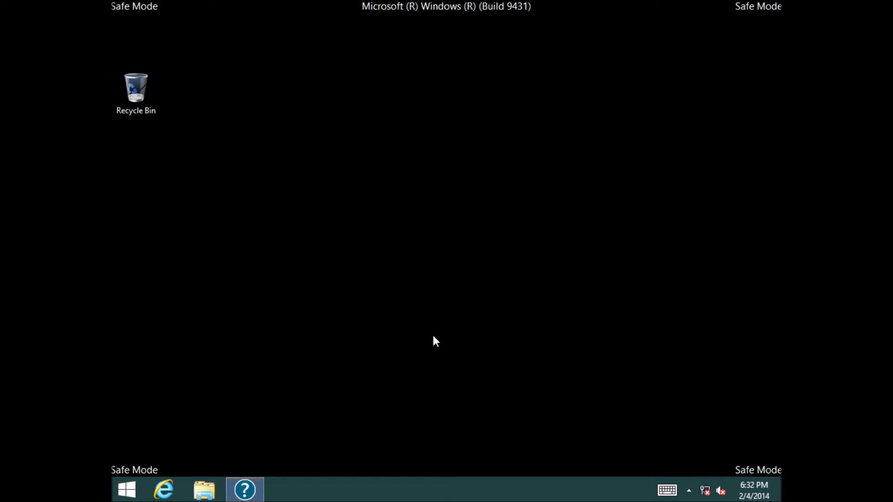
{"action": "mouse_move", "coordinate": [706, 495]}
{"action": "left_click", "coordinate": [128, 489]}
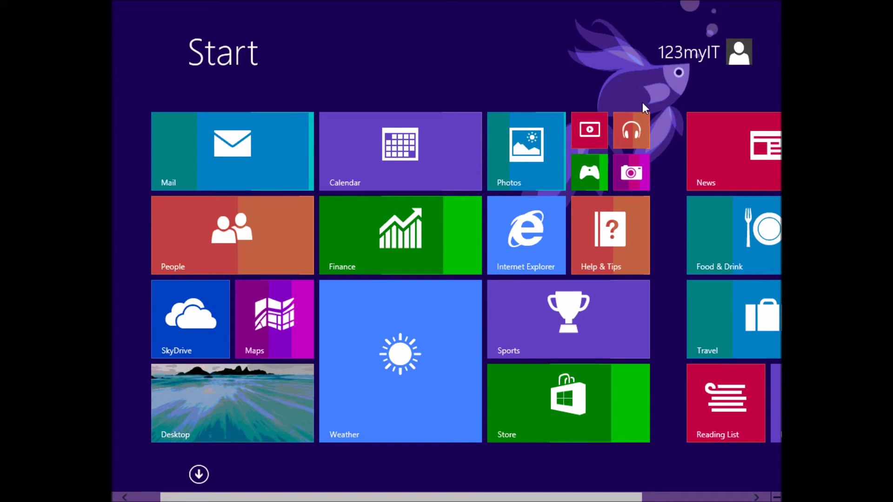
Step: Search msconfig from Start, fixing the typo, and launch it from the full results
{"action": "type", "text": "msconig"}
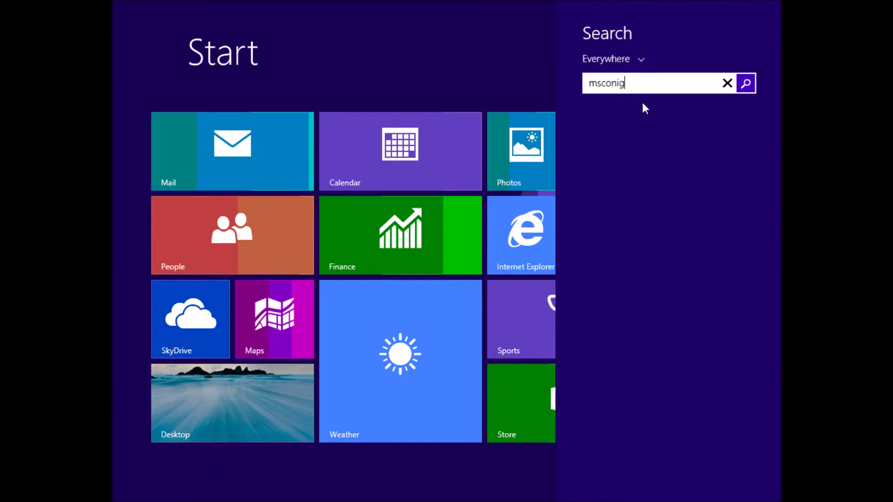
{"action": "key", "text": "BackSpace"}
{"action": "key", "text": "BackSpace"}
{"action": "key", "text": "BackSpace"}
{"action": "type", "text": "nfig"}
{"action": "left_click", "coordinate": [647, 89]}
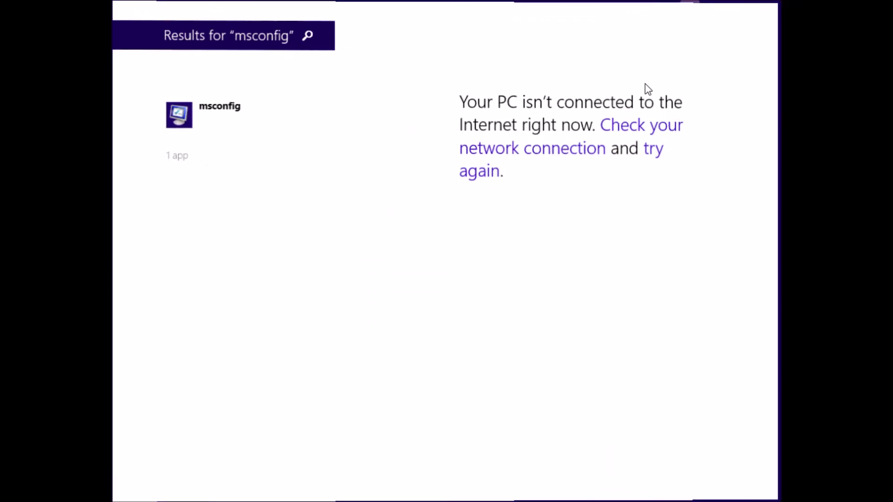
{"action": "left_click", "coordinate": [201, 116]}
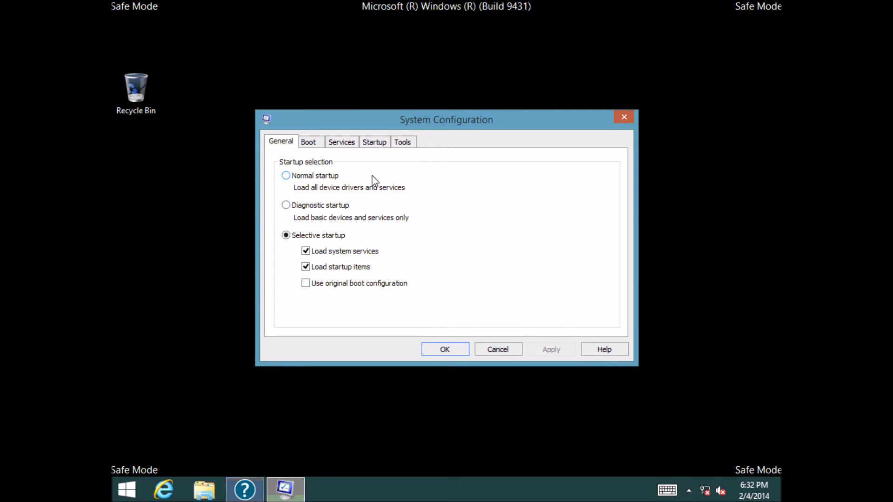
Step: Switch Safe boot to the Network option on the Boot tab and confirm with OK
{"action": "left_click", "coordinate": [315, 147]}
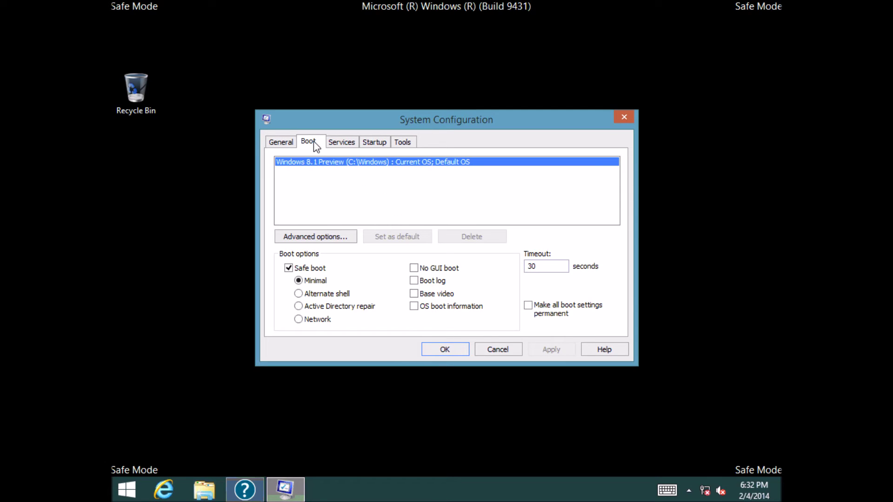
{"action": "left_click", "coordinate": [299, 320]}
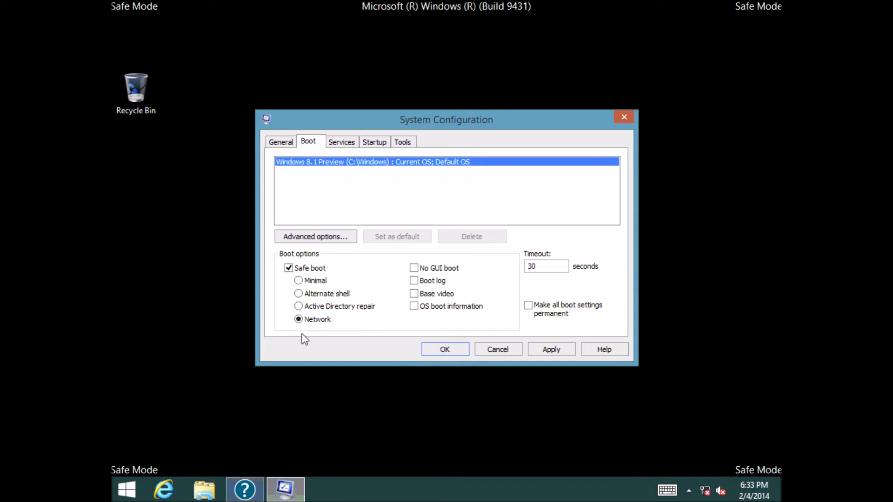
{"action": "left_click", "coordinate": [445, 355]}
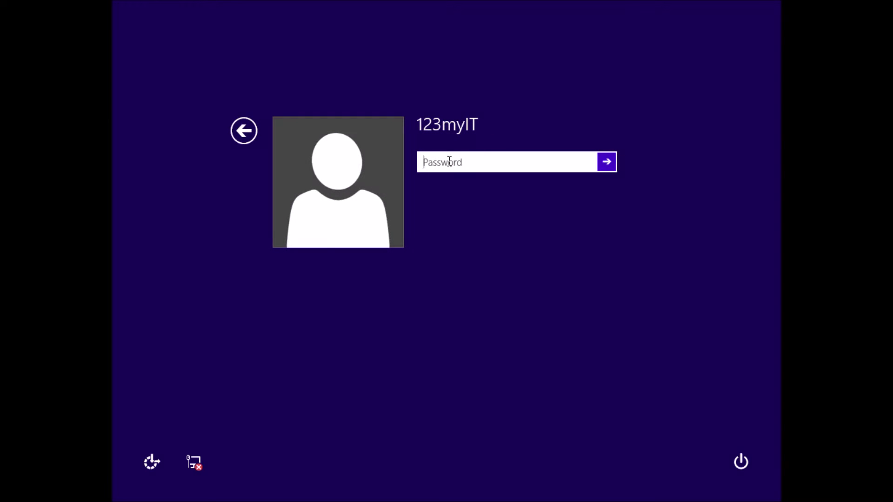
Step: Sign in to Safe Mode with Networking, launch Internet Explorer to test browsing, then open Start
{"action": "type", "text": "123"}
{"action": "key", "text": "Return"}
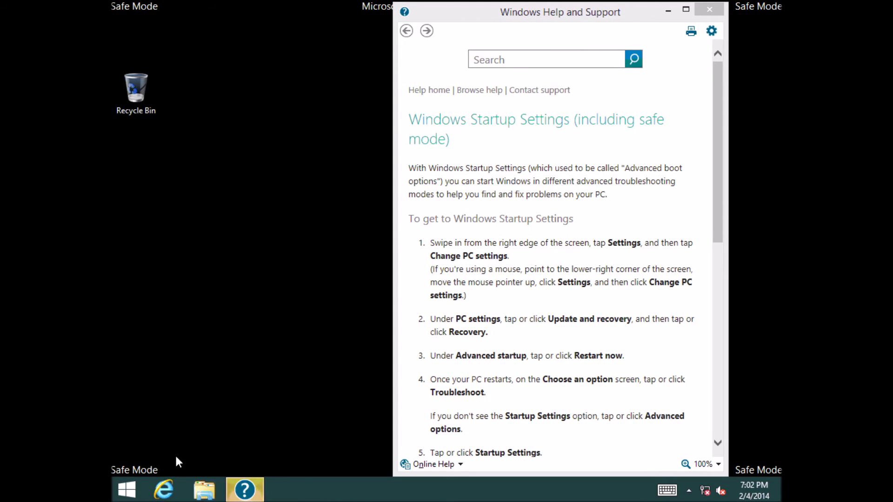
{"action": "left_click", "coordinate": [164, 489]}
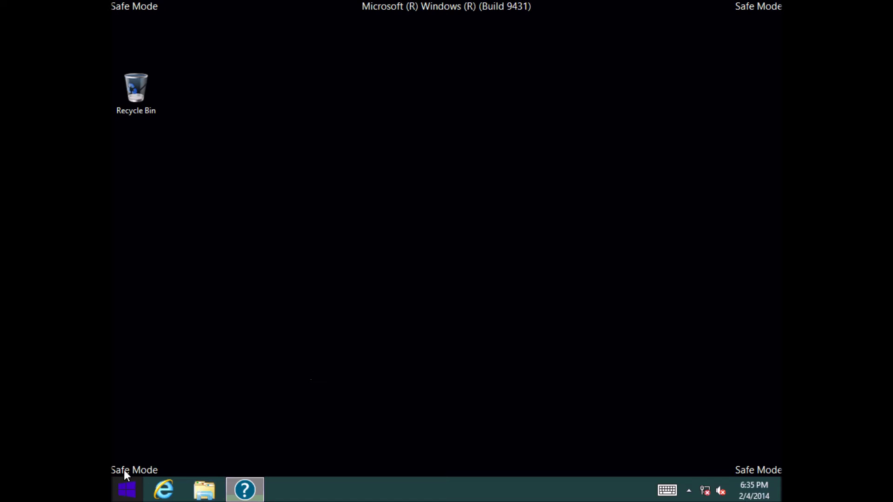
{"action": "left_click", "coordinate": [125, 491]}
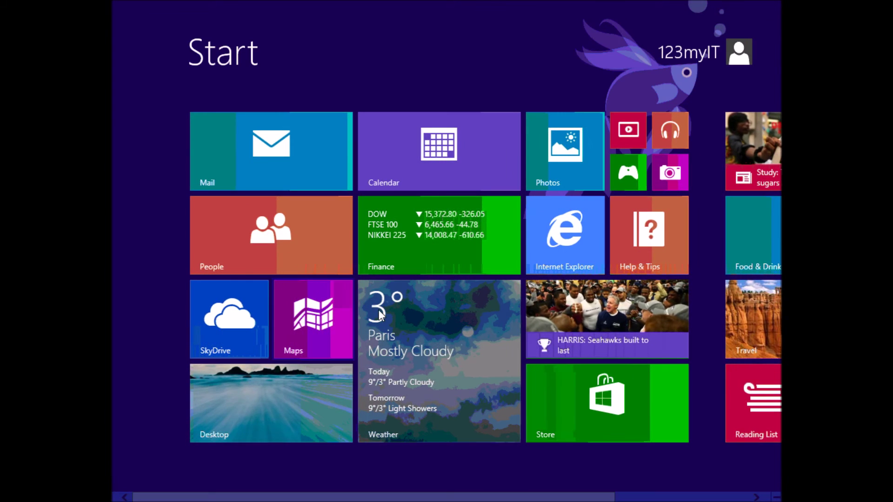
Step: Launch msconfig, untick Safe boot on the Boot tab, confirm with OK, and restart now
{"action": "type", "text": "ms"}
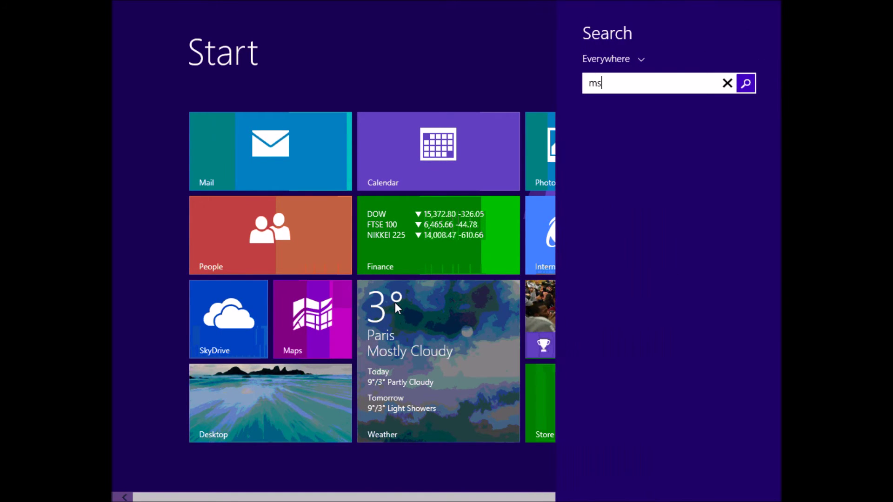
{"action": "type", "text": "config"}
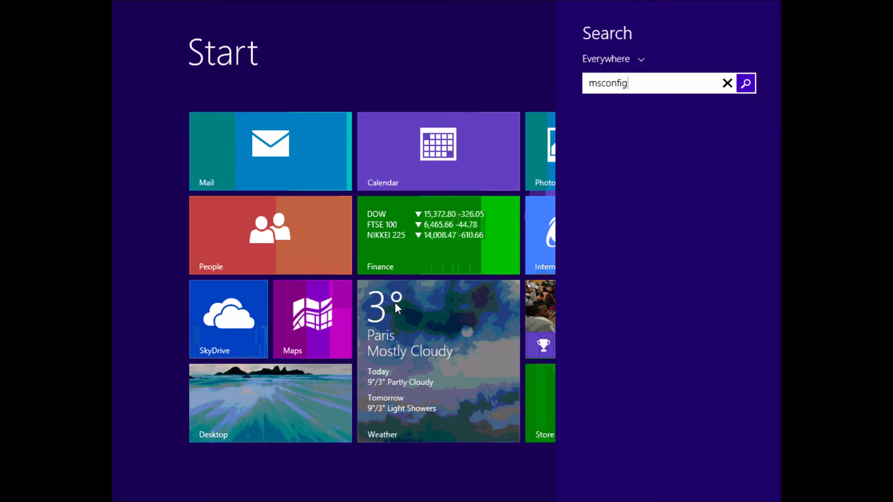
{"action": "key", "text": "Return"}
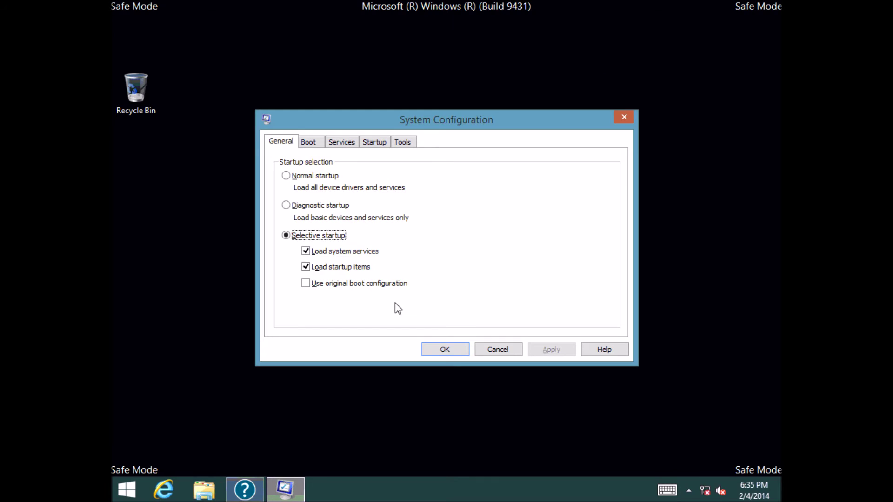
{"action": "left_click", "coordinate": [309, 143]}
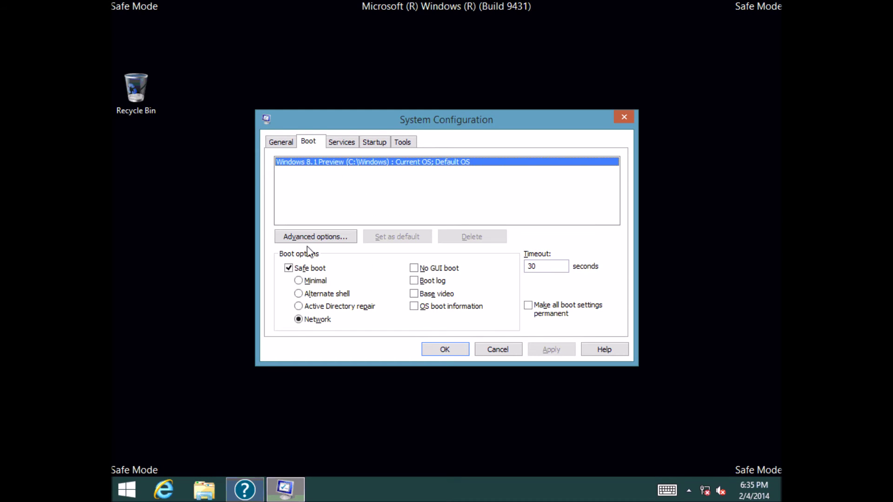
{"action": "left_click", "coordinate": [290, 269]}
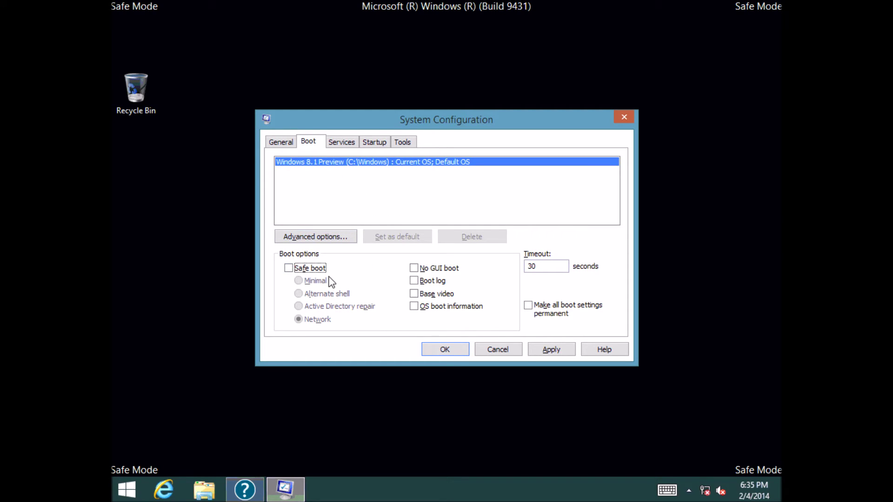
{"action": "left_click", "coordinate": [451, 352]}
{"action": "left_click", "coordinate": [414, 270]}
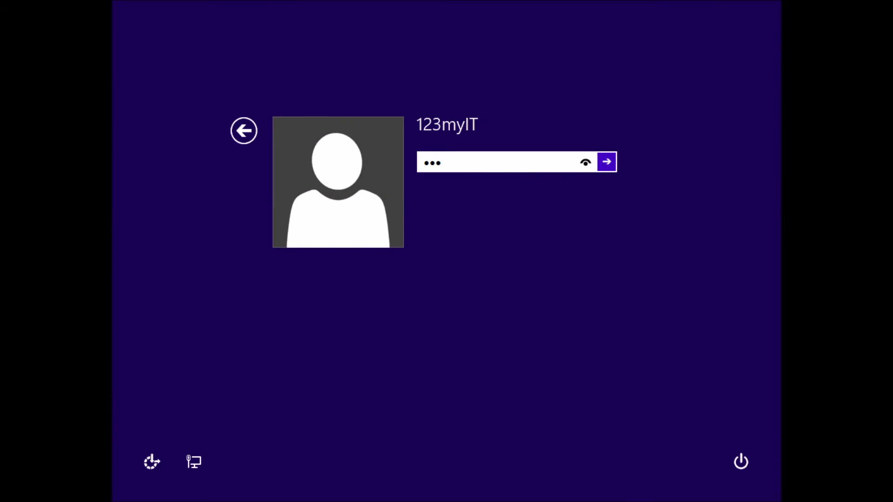
Step: Sign in to normal Windows and close the Reinstall Windows now notice
{"action": "key", "text": "Return"}
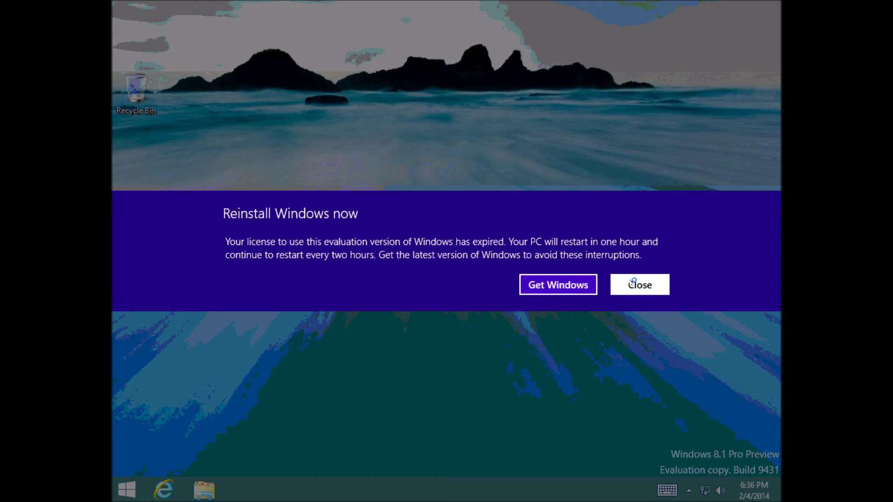
{"action": "left_click", "coordinate": [633, 283]}
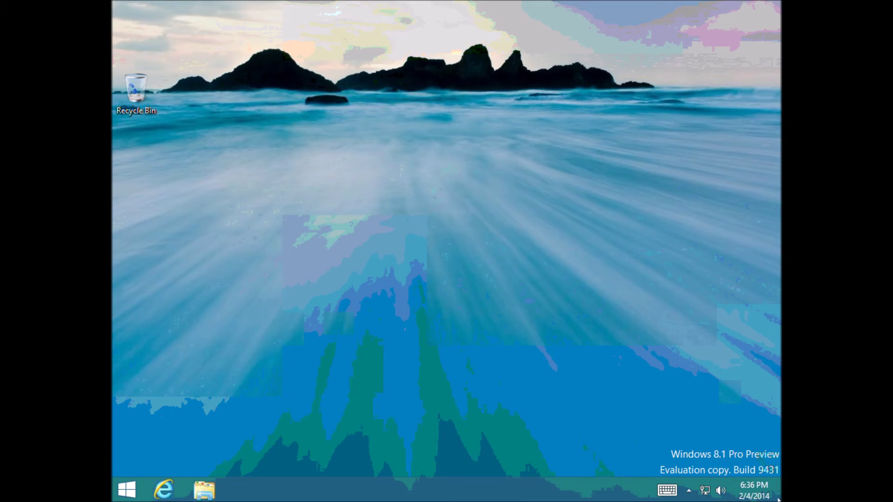
Step: Open the Settings charm and show its Power options
{"action": "mouse_move", "coordinate": [780, 500]}
{"action": "left_click", "coordinate": [753, 380]}
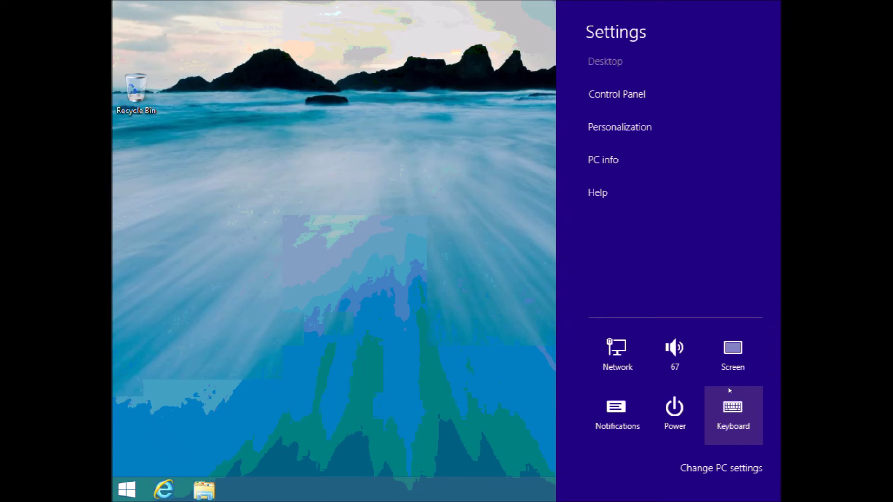
{"action": "left_click", "coordinate": [670, 408]}
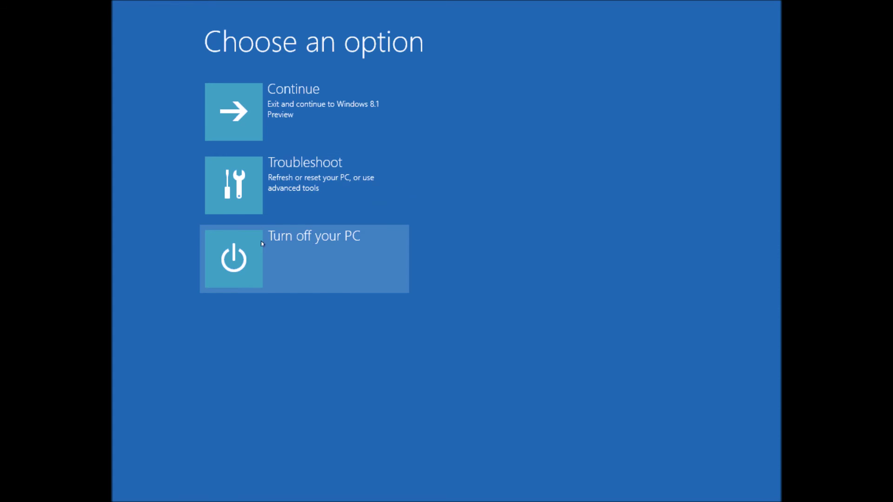
Step: Go to Troubleshoot, then Advanced options, in the recovery environment
{"action": "left_click", "coordinate": [238, 185]}
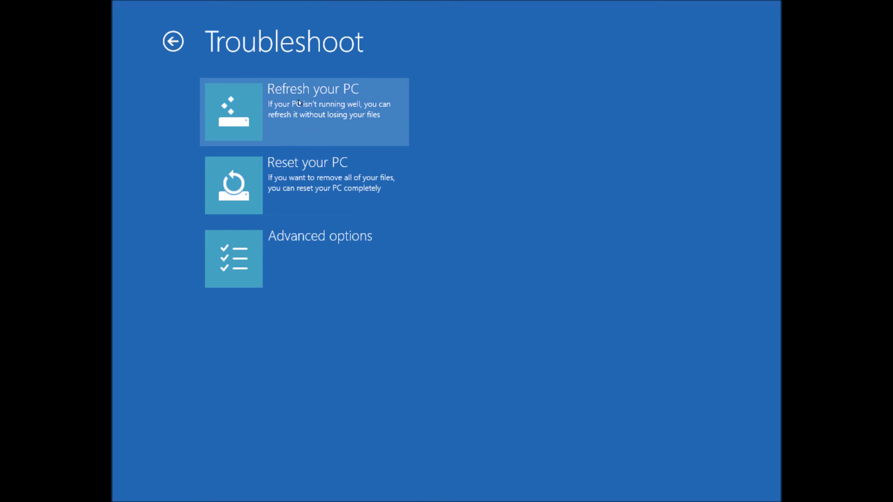
{"action": "left_click", "coordinate": [231, 245]}
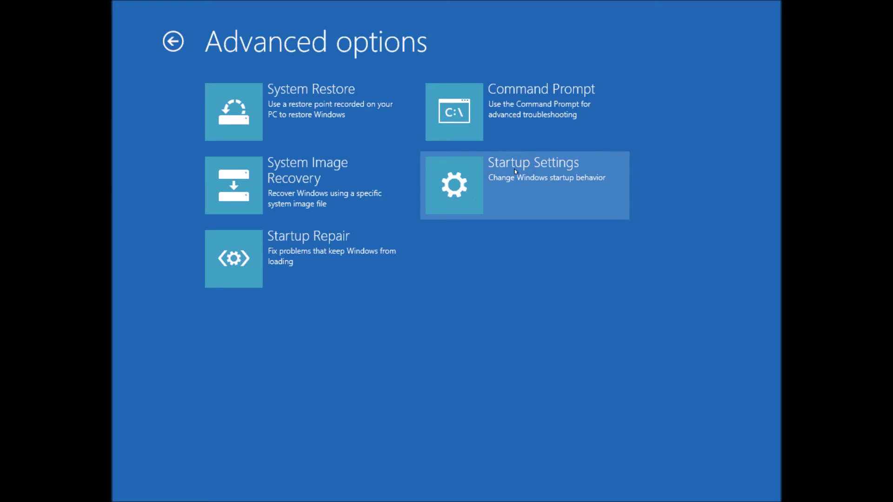
Step: Choose Startup Settings from the Advanced options screen
{"action": "left_click", "coordinate": [462, 188]}
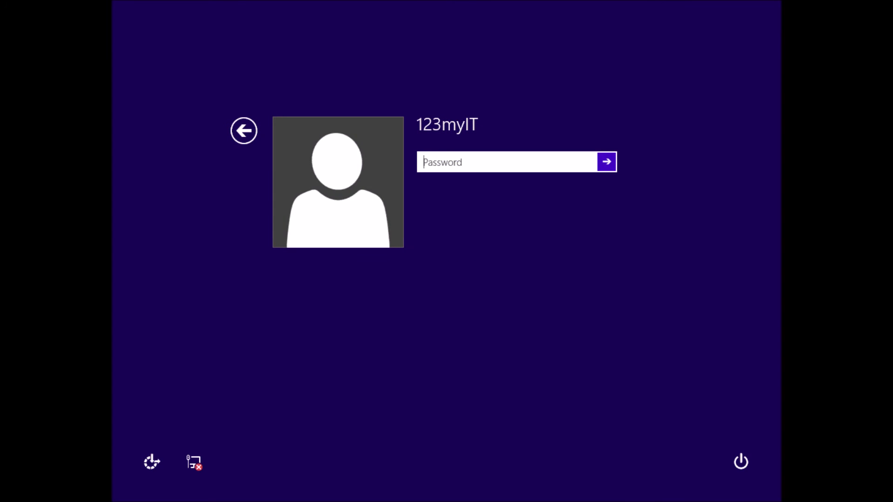
Step: Sign in with the account password and minimize the Windows Help and Support window
{"action": "type", "text": "***"}
{"action": "key", "text": "Return"}
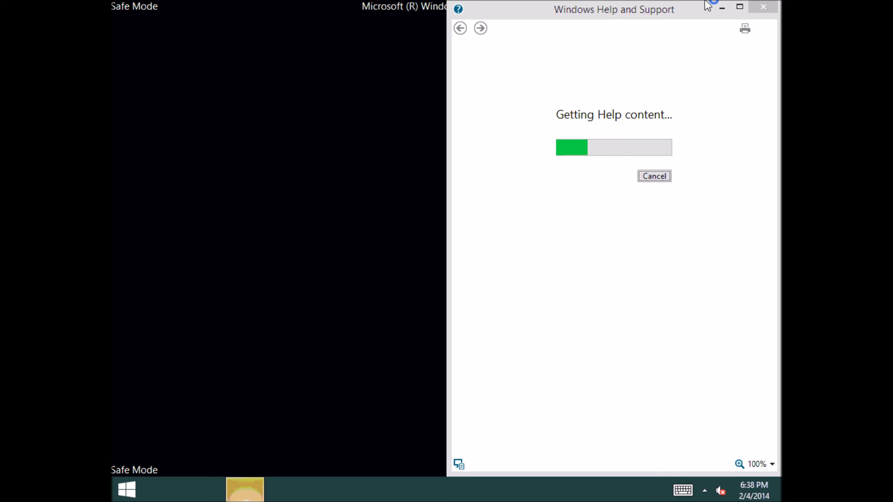
{"action": "left_click", "coordinate": [722, 8]}
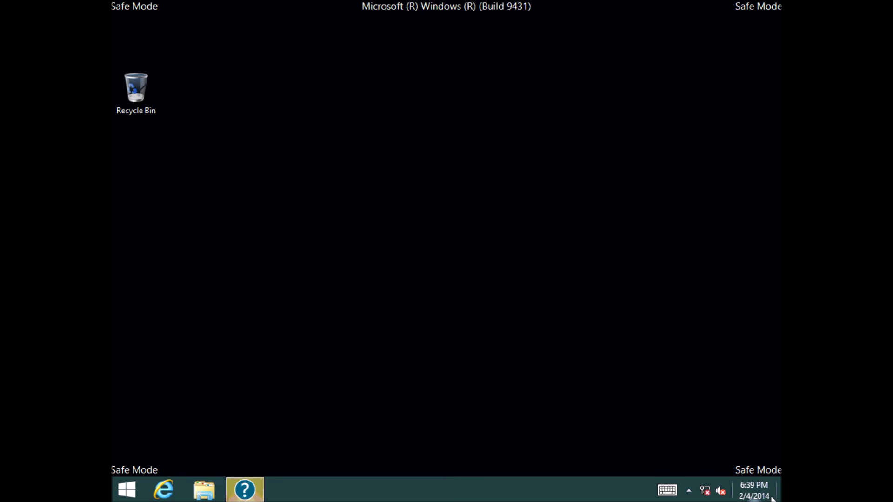
Step: Restart the PC from the Settings charm's Power menu
{"action": "mouse_move", "coordinate": [777, 497]}
{"action": "left_click", "coordinate": [763, 311]}
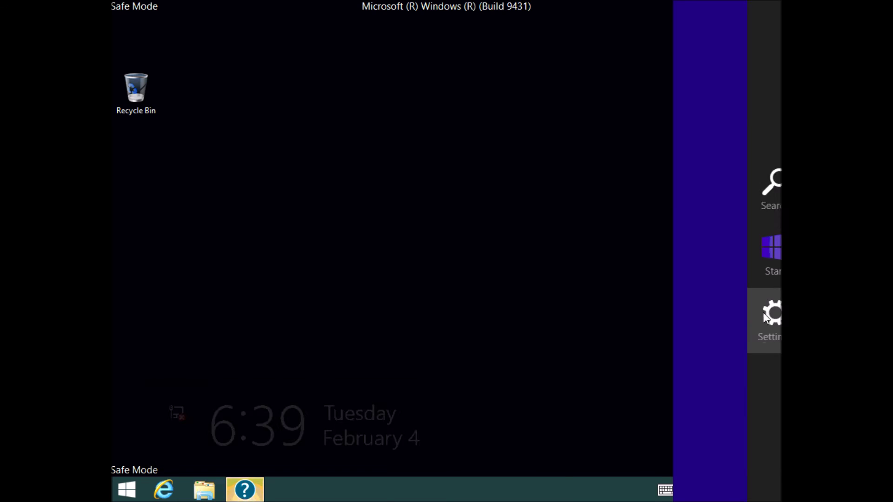
{"action": "left_click", "coordinate": [671, 409]}
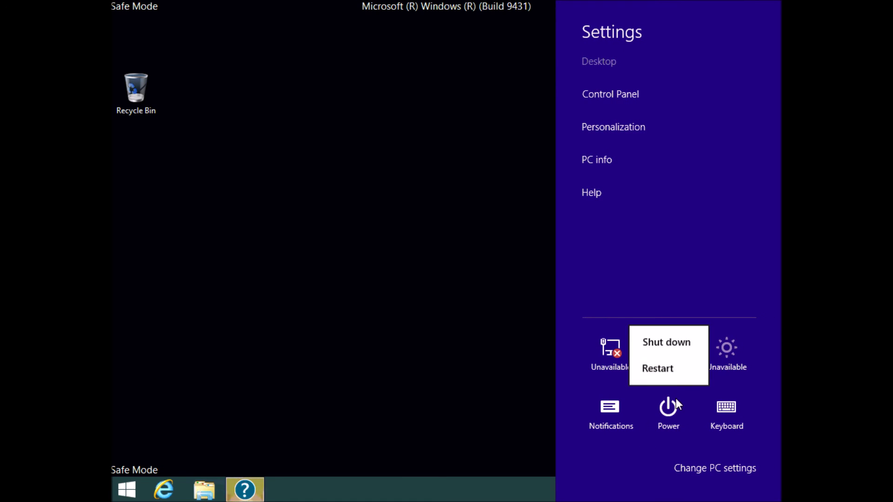
{"action": "left_click", "coordinate": [676, 367]}
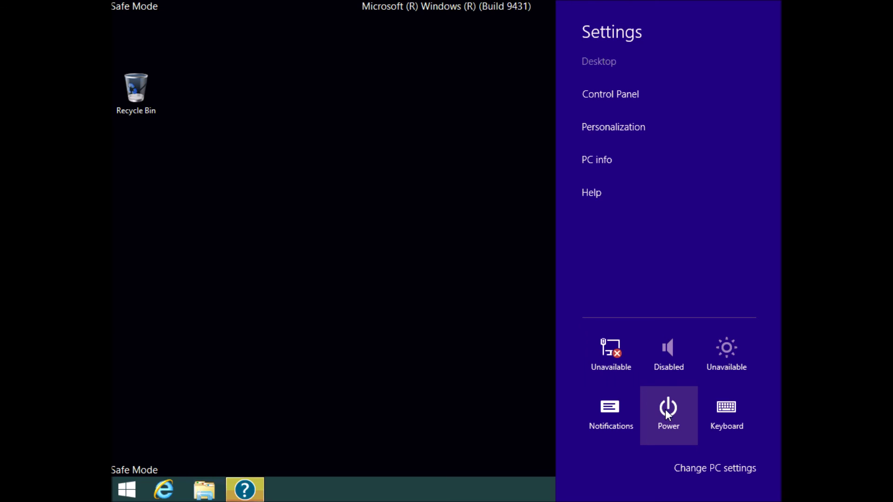
{"action": "left_click", "coordinate": [373, 351]}
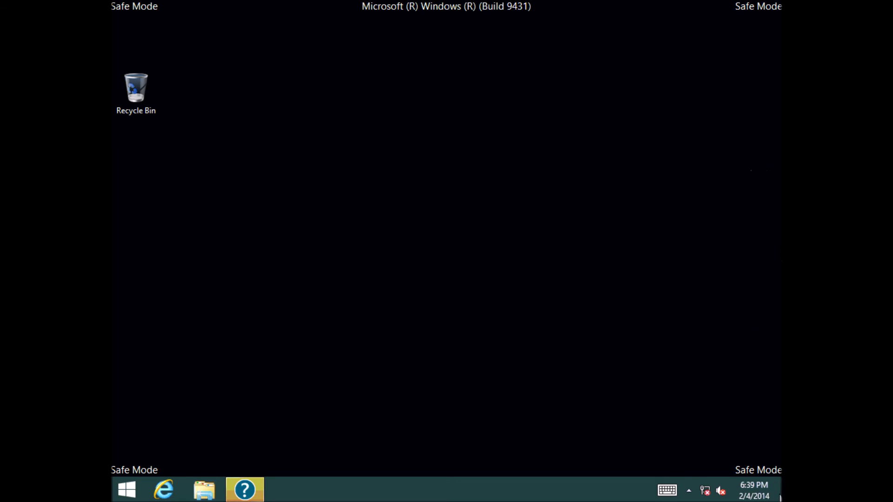
{"action": "mouse_move", "coordinate": [776, 497]}
{"action": "left_click", "coordinate": [763, 335]}
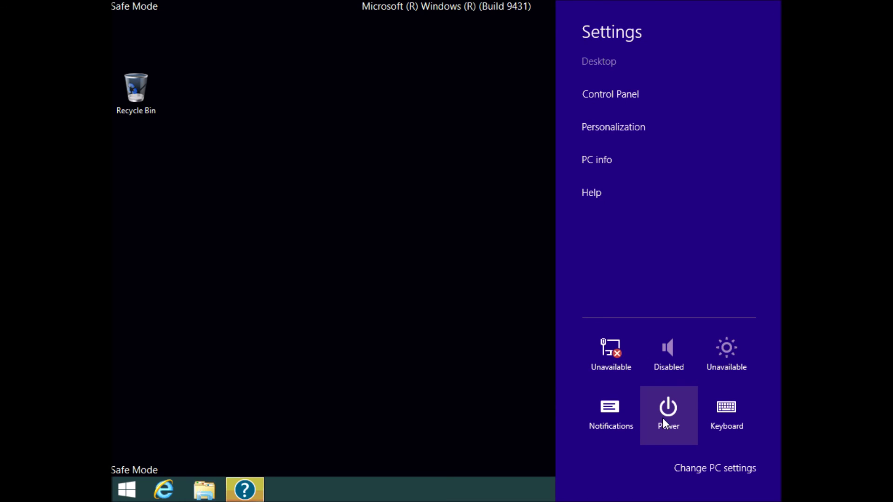
{"action": "left_click", "coordinate": [662, 417]}
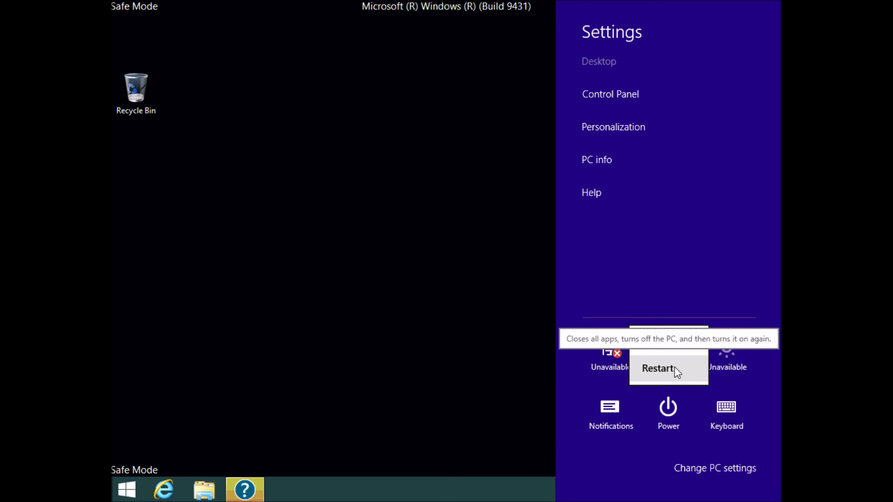
{"action": "left_click", "coordinate": [657, 368]}
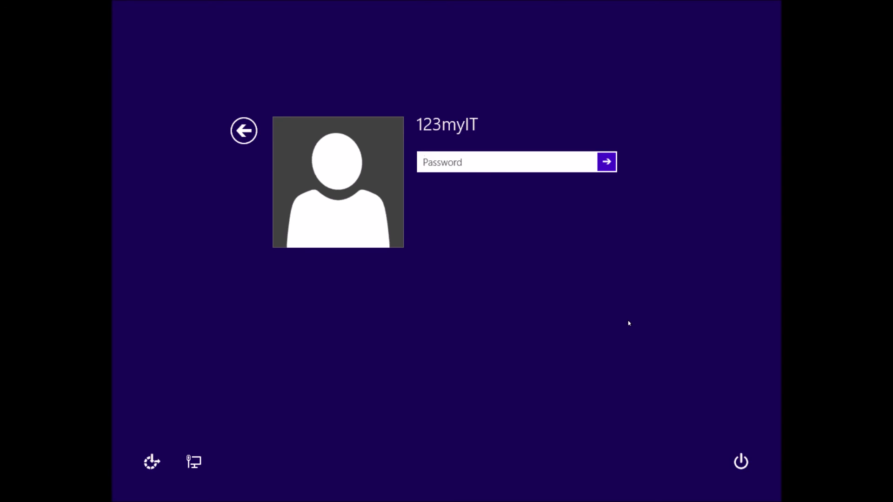
Step: Sign in, dismiss the Reinstall Windows now notice, and switch to the Desktop
{"action": "key", "text": "Return"}
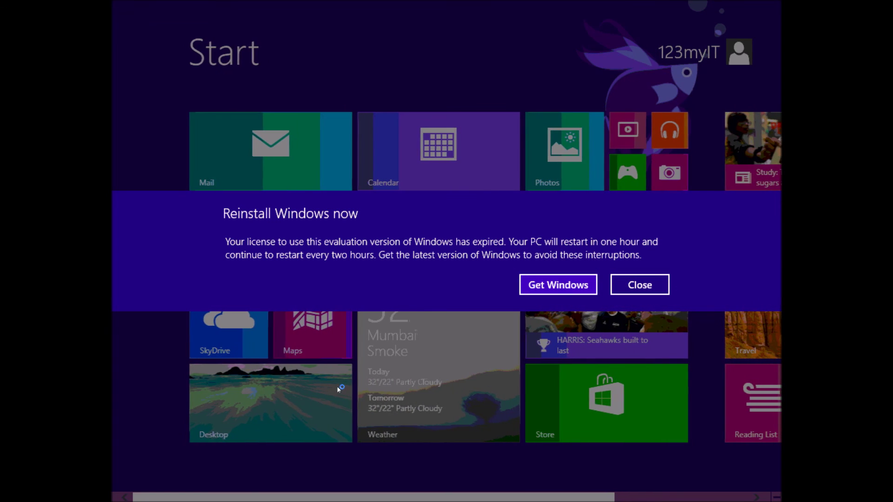
{"action": "key", "text": "Escape"}
{"action": "left_click", "coordinate": [335, 426]}
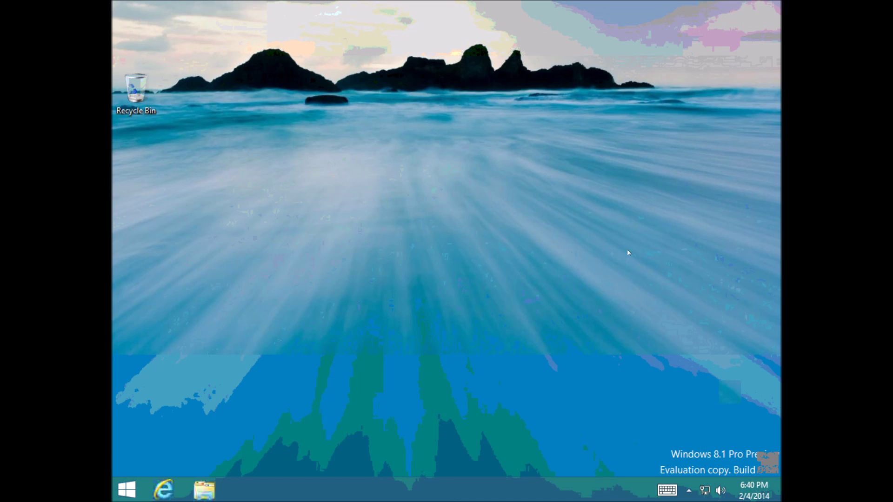